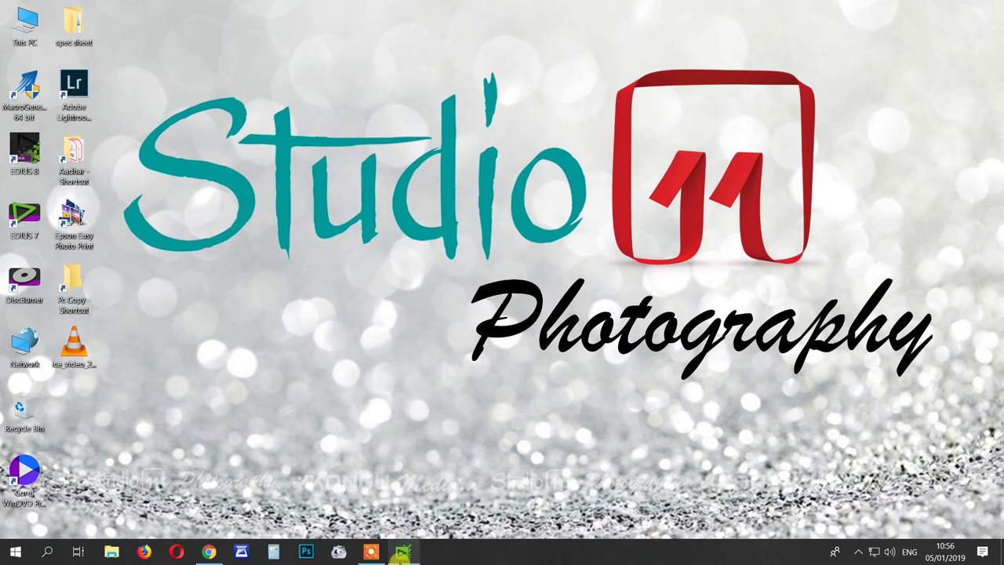
Restore the EDIUS editor window showing the wedding project timeline
click(401, 552)
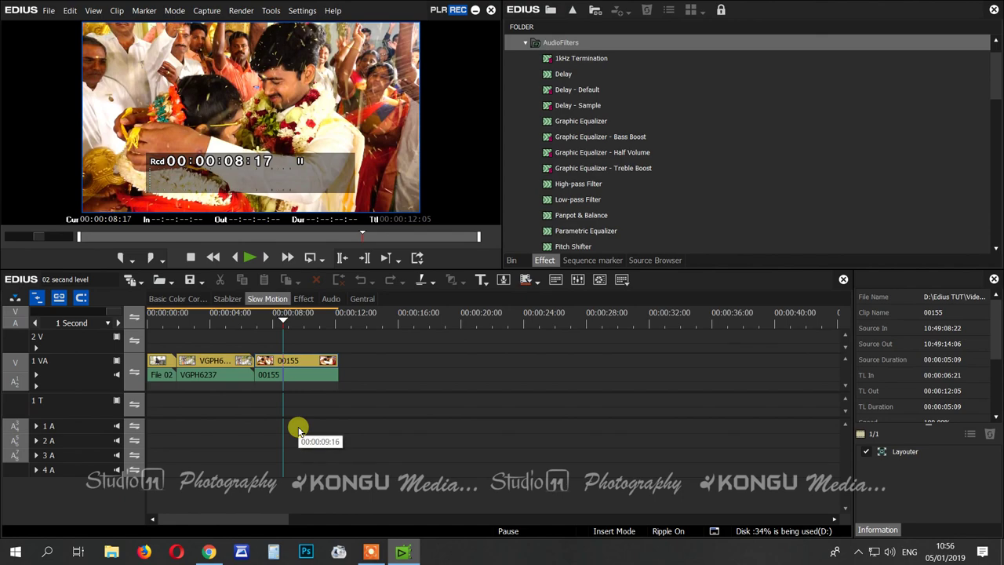
click(378, 322)
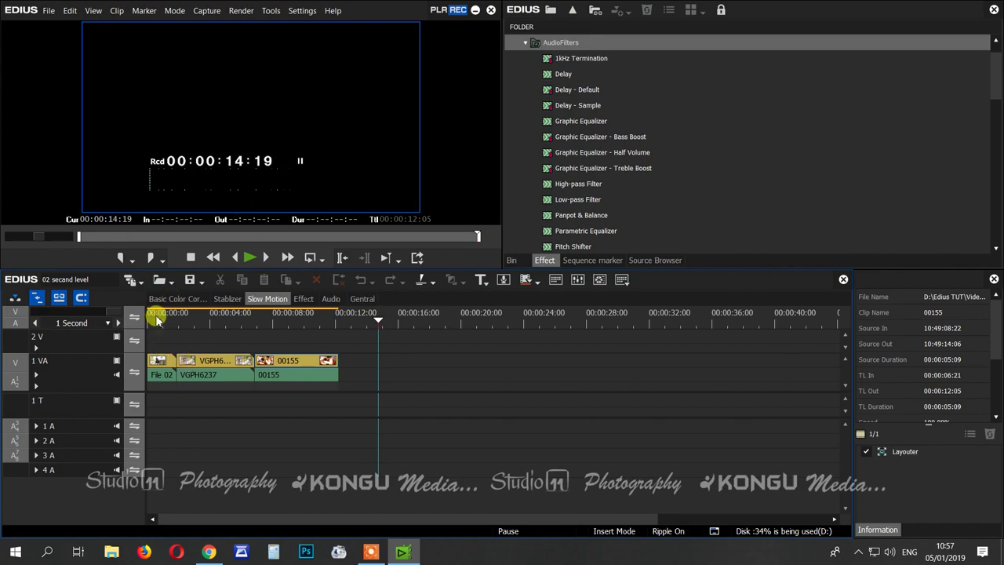
Zoom into the timeline start, park the playhead at 00:00:00:18 and select the File 02 clip
drag(159, 315, 162, 316)
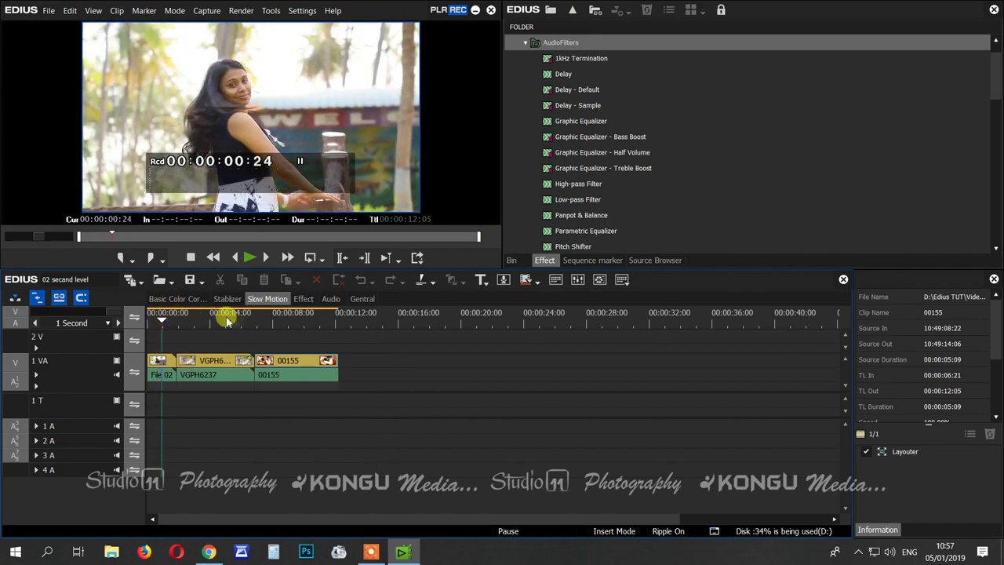
click(276, 322)
click(160, 315)
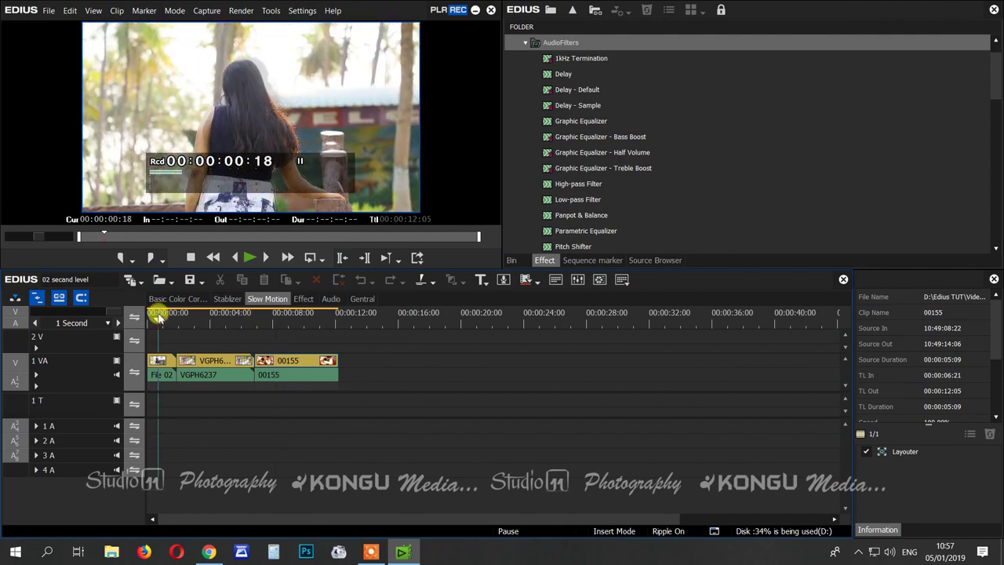
scroll(102, 313, up, 2)
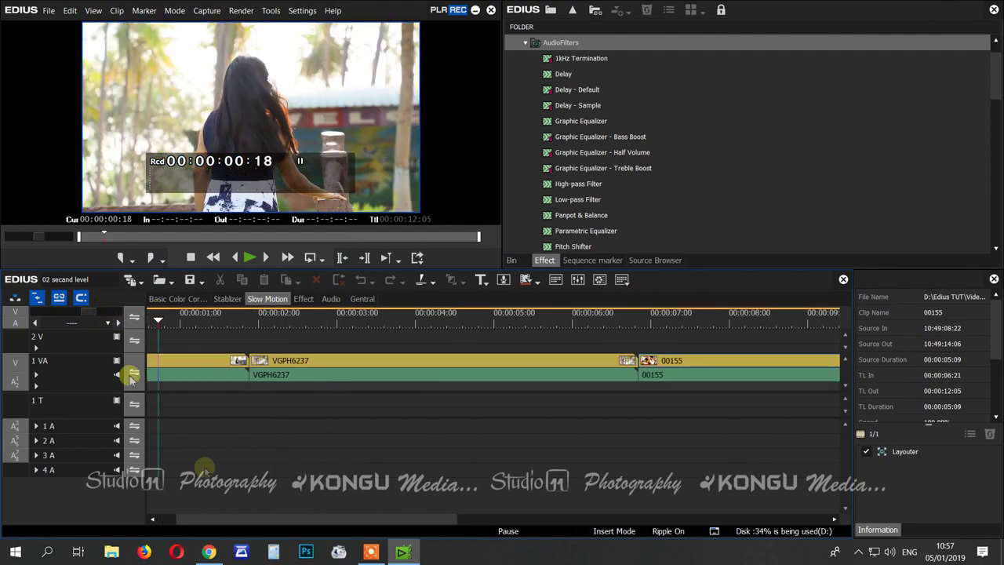
drag(226, 518, 179, 520)
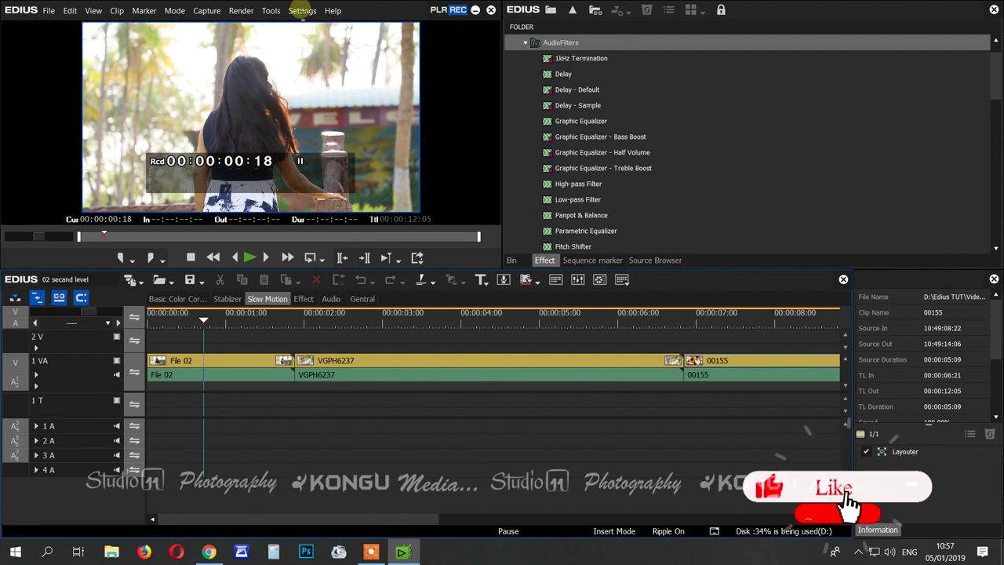
drag(200, 336, 231, 325)
click(217, 364)
Cut File 02 at 00:00:00:18 and 00:00:01:02, then select the 9-frame middle piece
key(c)
key(c)
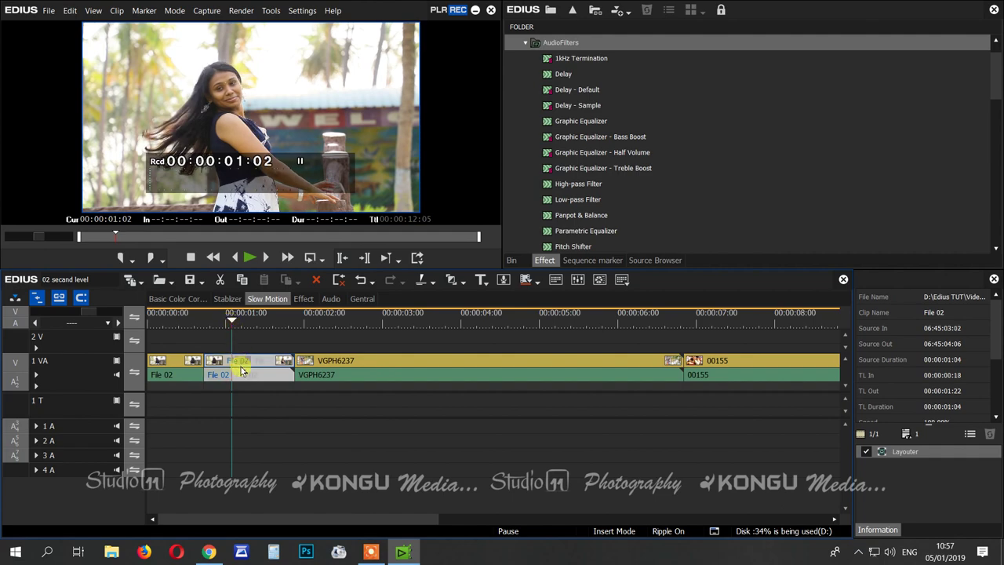
click(205, 321)
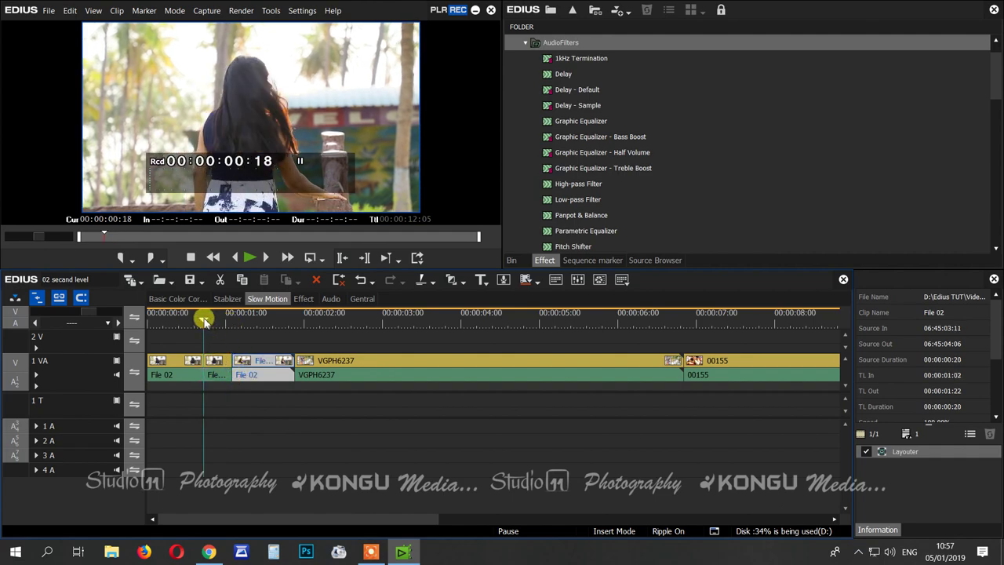
click(214, 366)
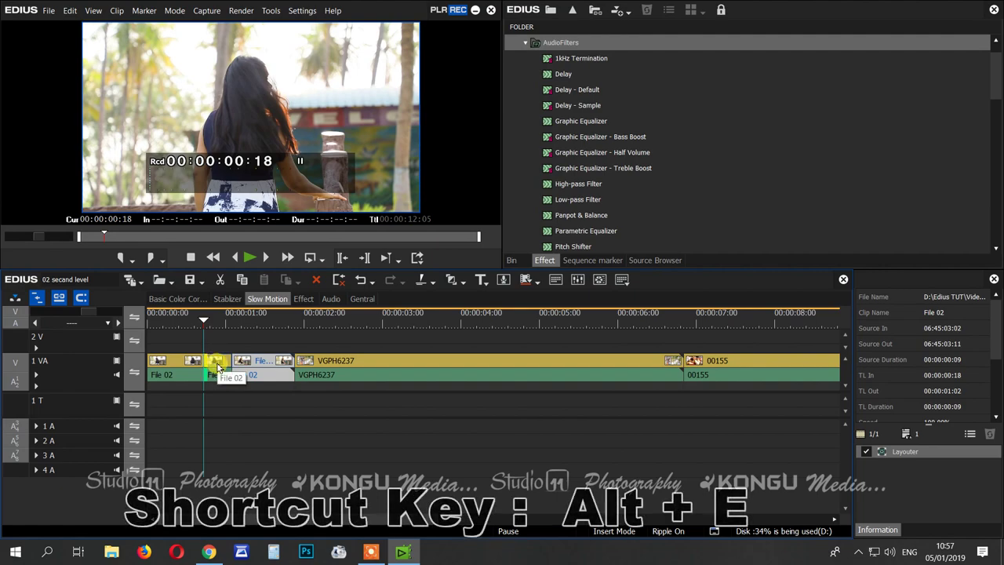
Bring up the middle piece's speed settings with Alt+E and close them unchanged
key(alt+e)
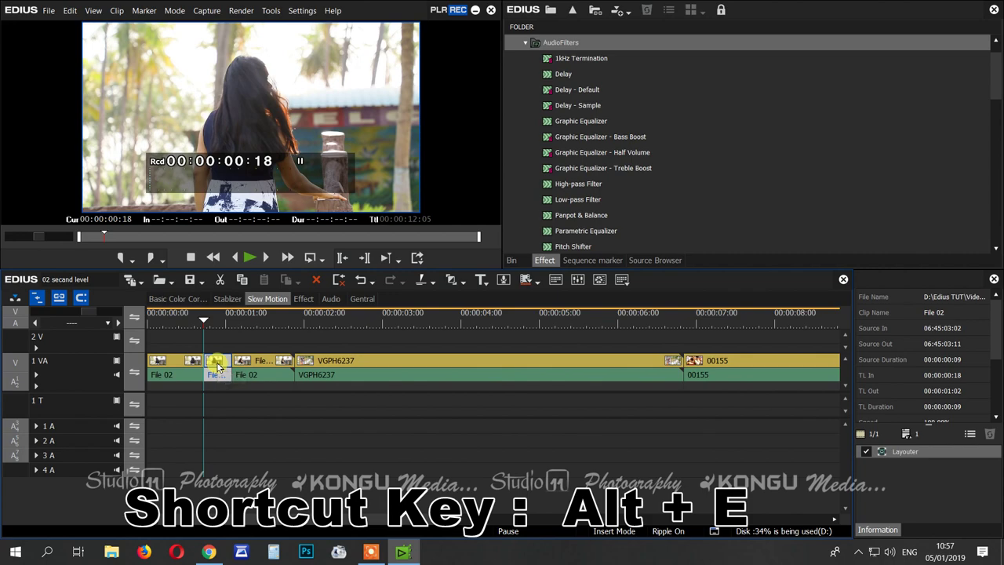
key(alt+e)
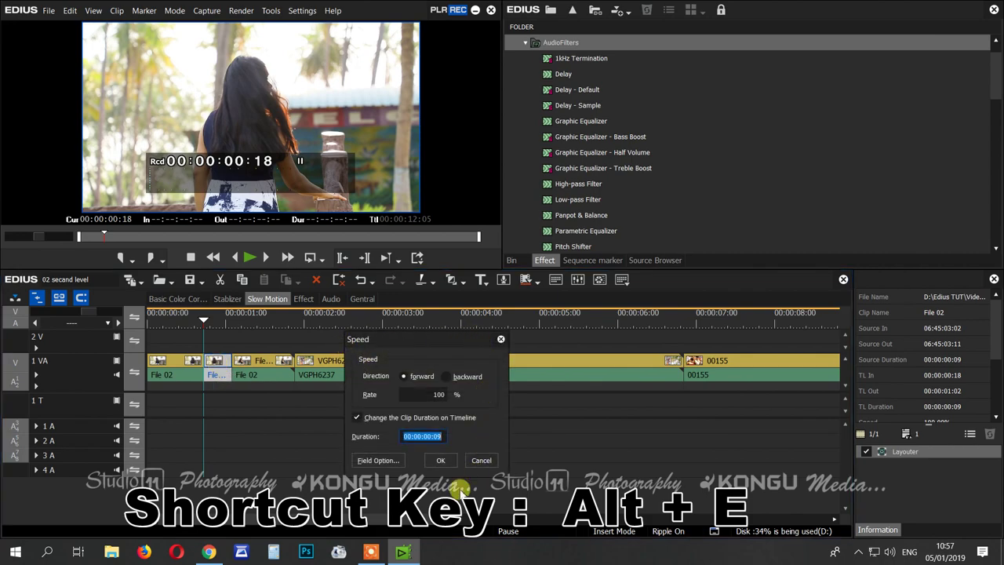
click(483, 460)
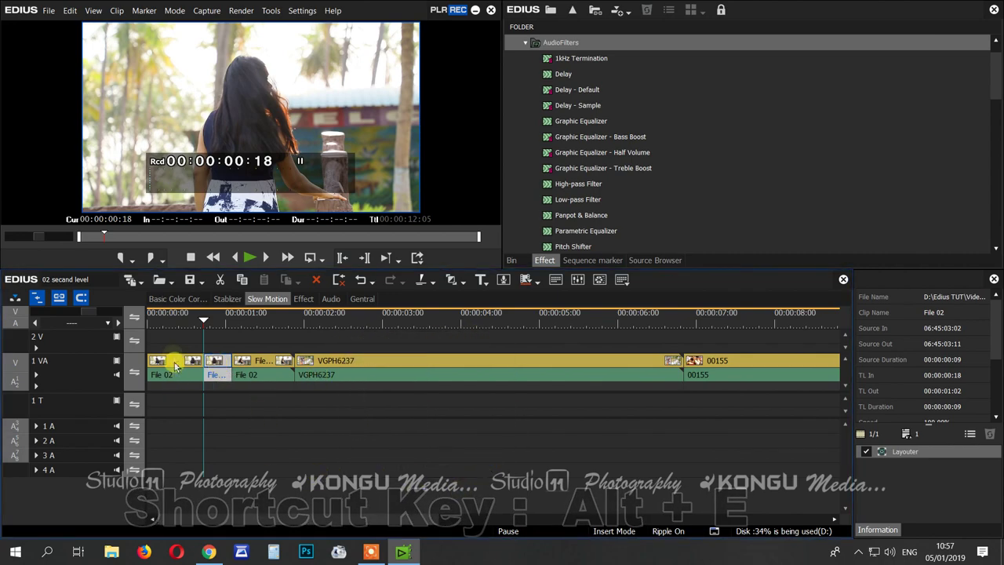
Open Time Effect > Speed for the middle File 02 piece and move the dialog aside
right_click(222, 361)
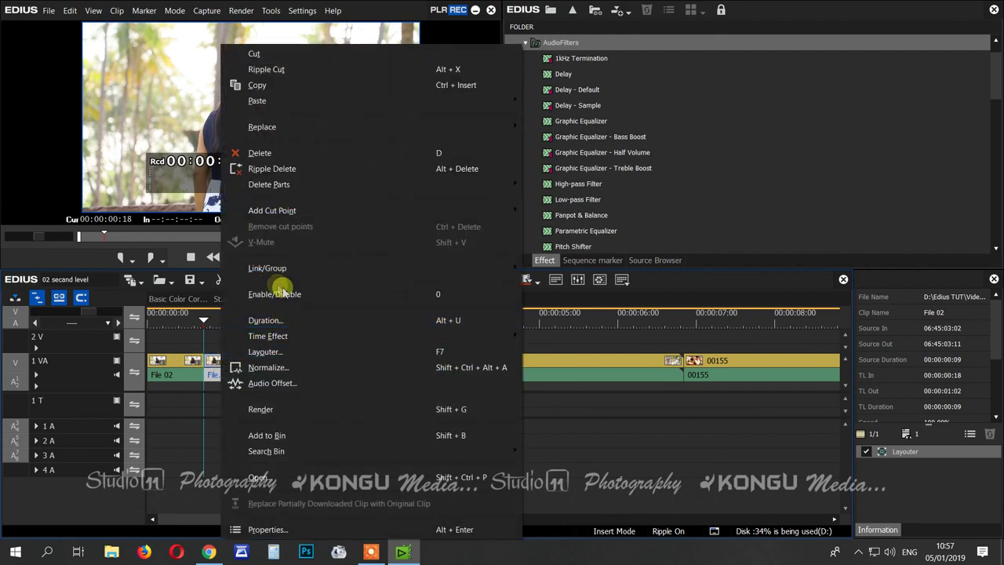
mouse_move(297, 338)
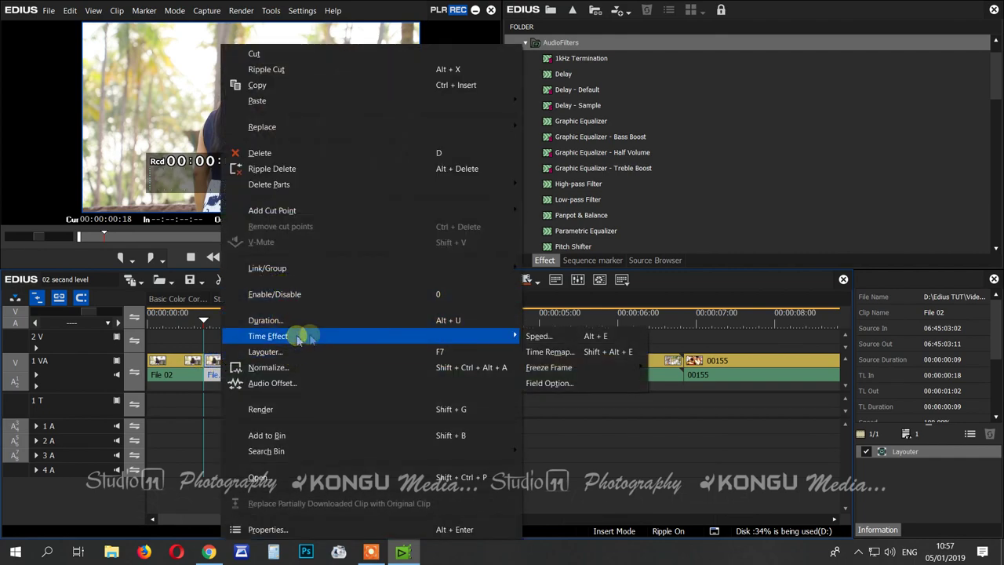
click(554, 340)
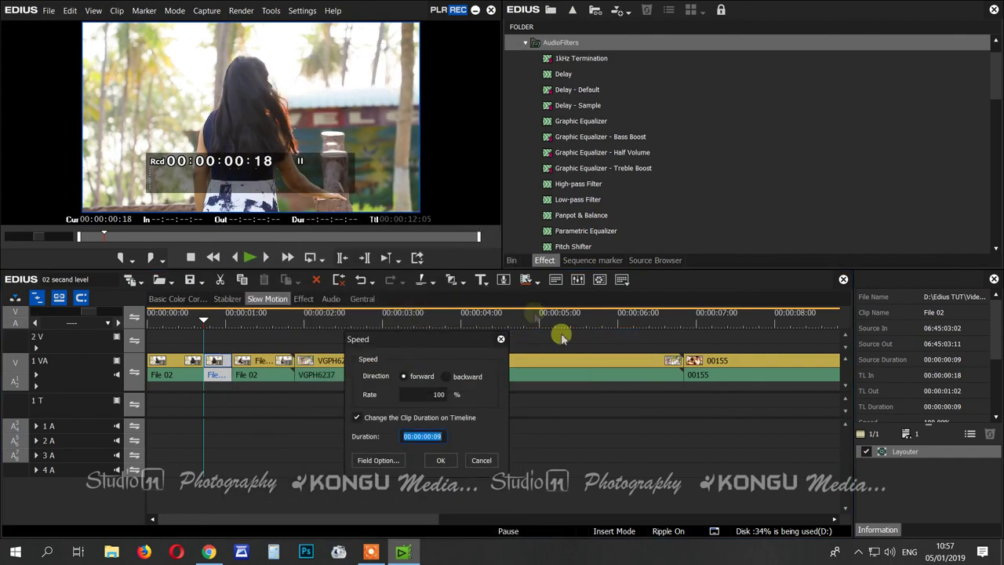
drag(421, 346, 472, 296)
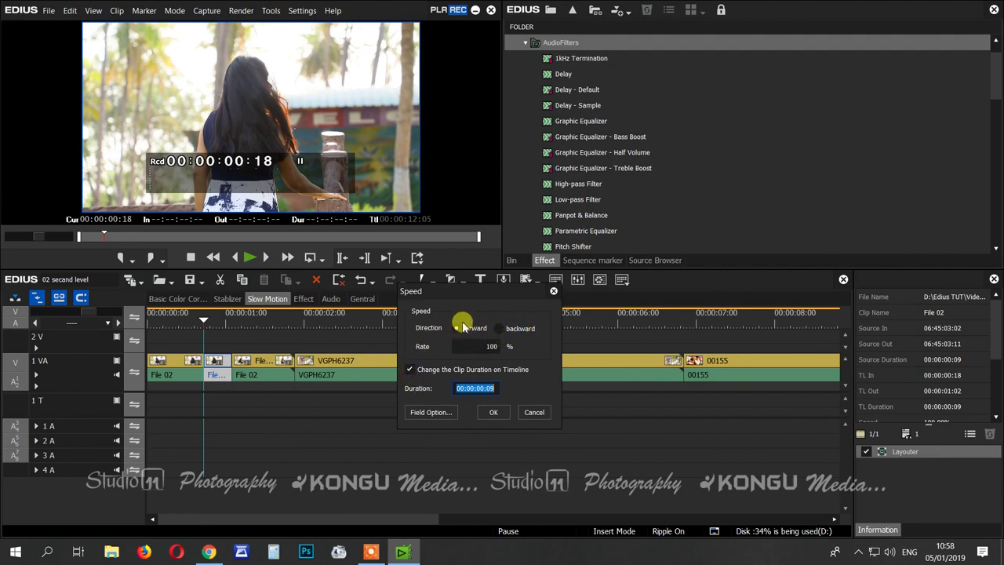
click(503, 330)
click(493, 413)
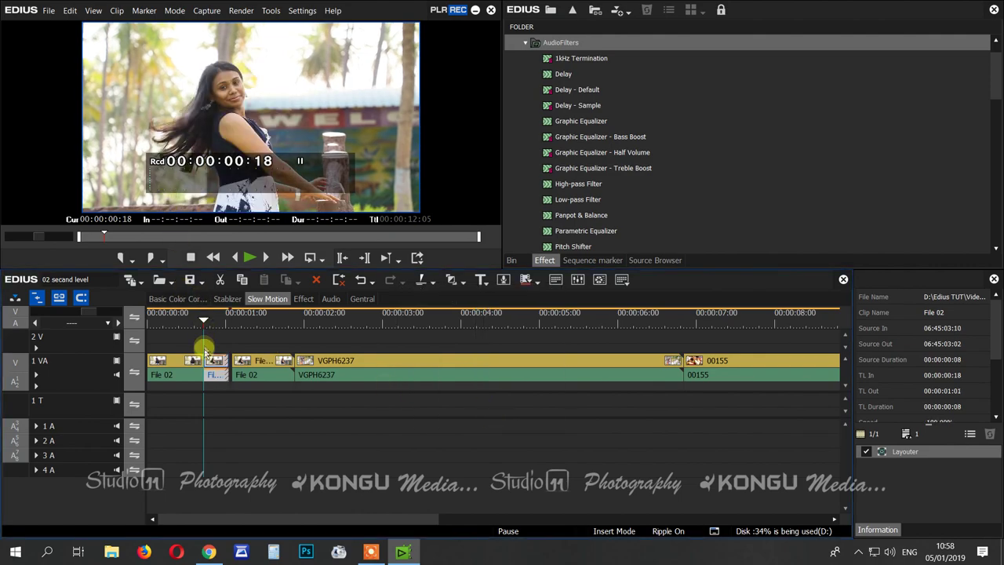
drag(204, 349, 228, 337)
key(ctrl+z)
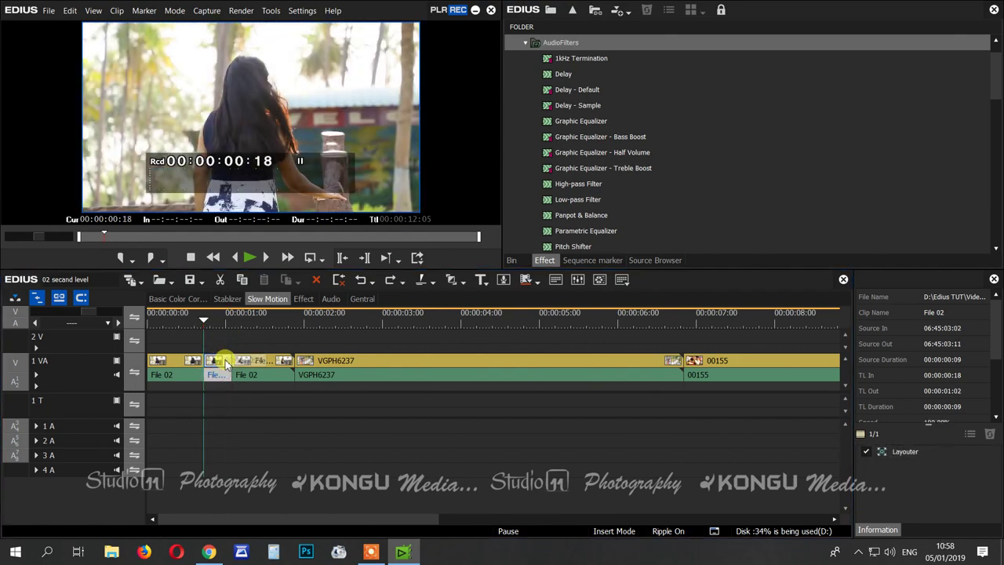
key(alt+e)
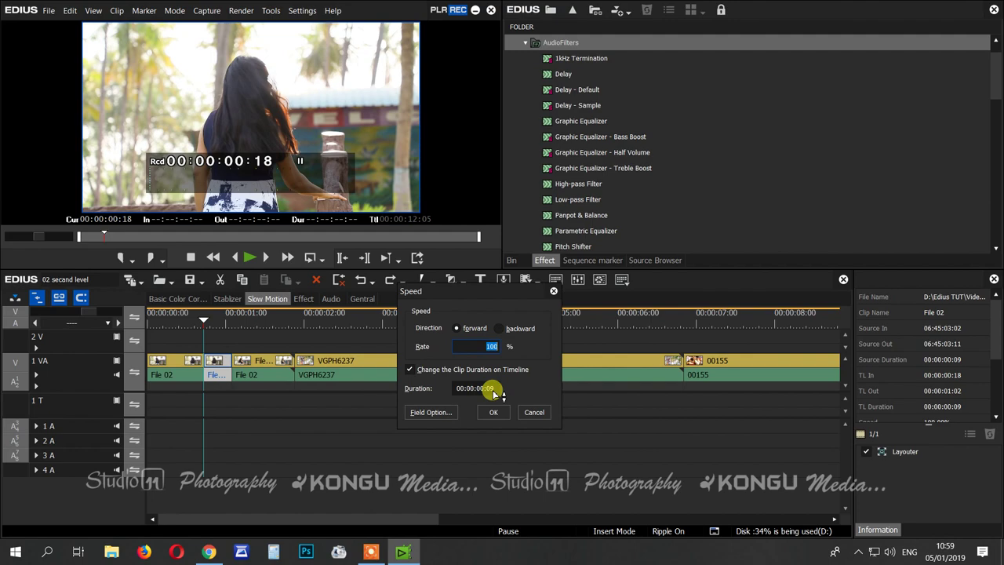
drag(494, 392, 500, 380)
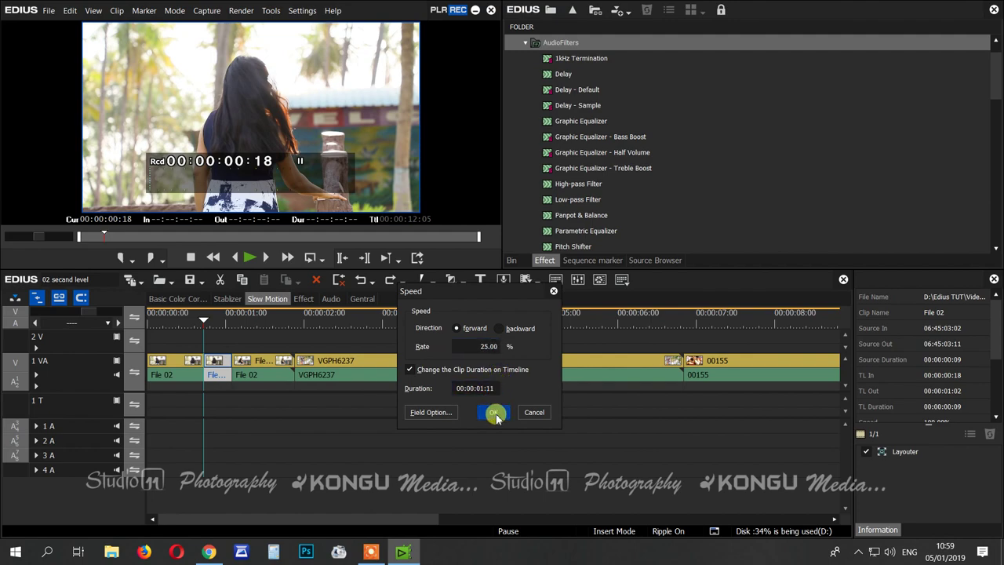
click(496, 412)
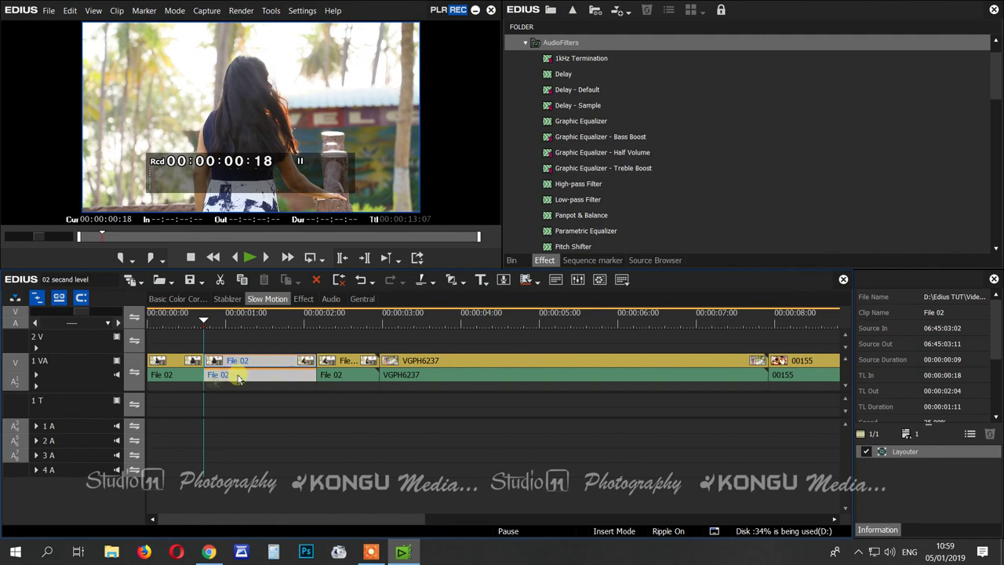
key(space)
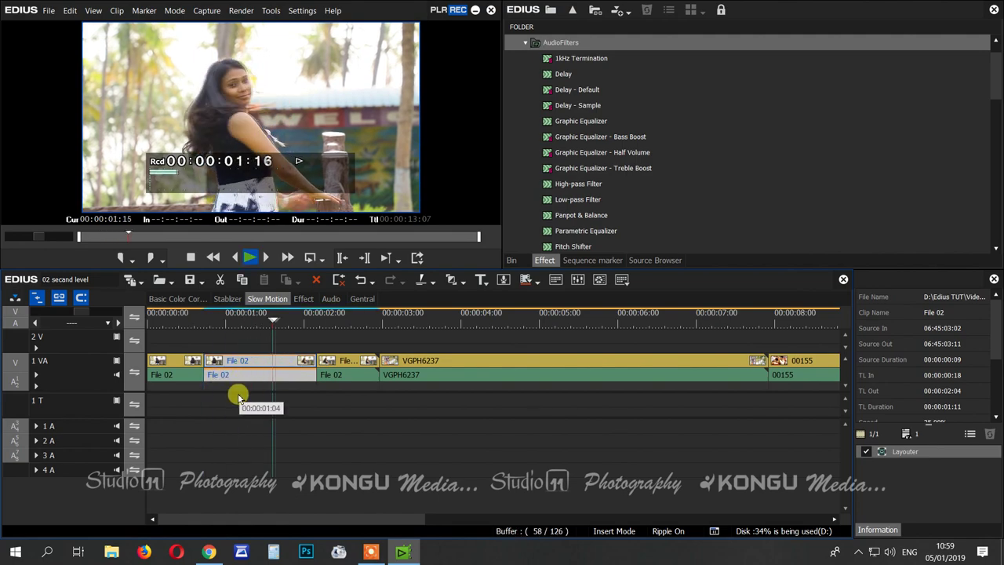
key(ctrl+z)
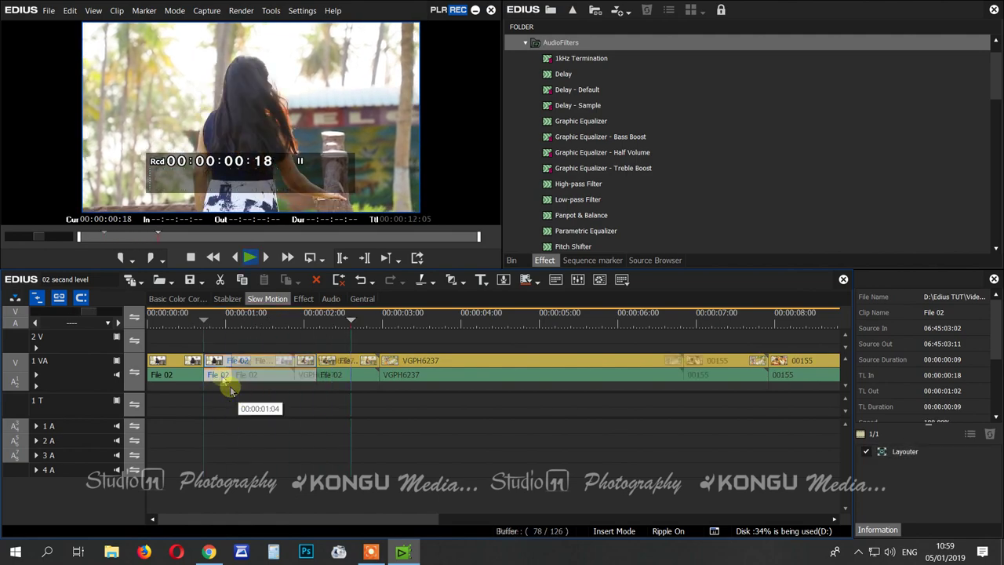
key(space)
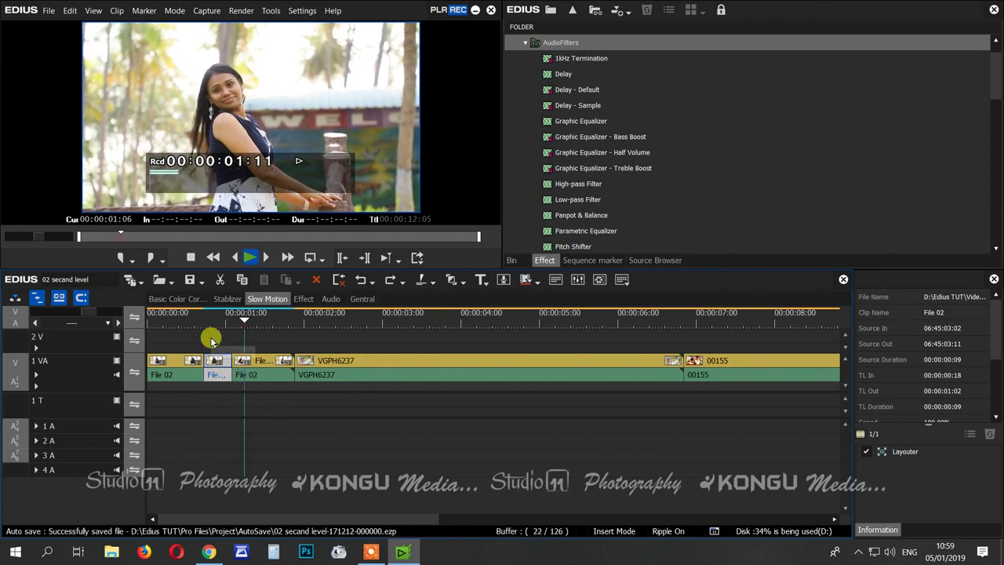
key(ctrl+y)
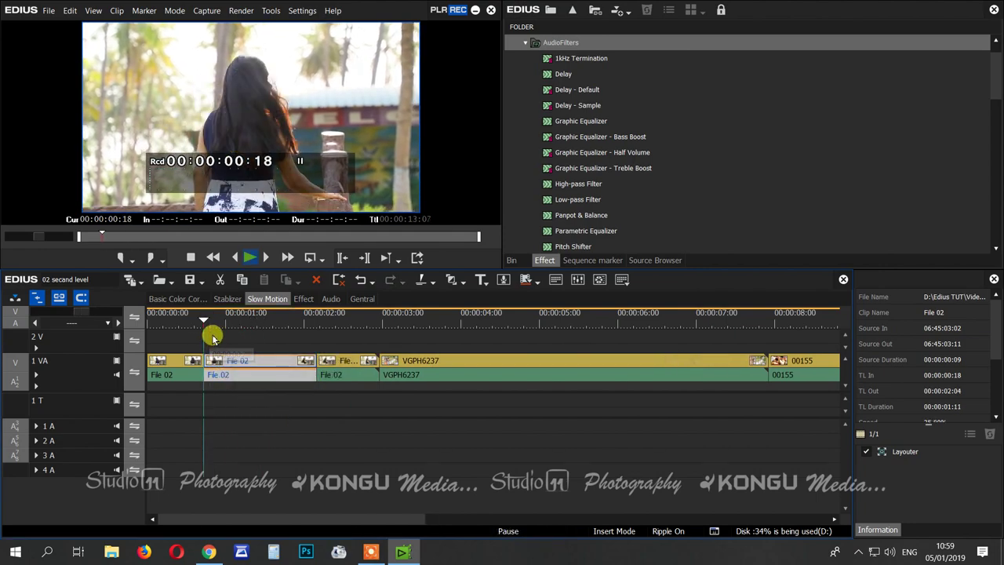
key(space)
key(space)
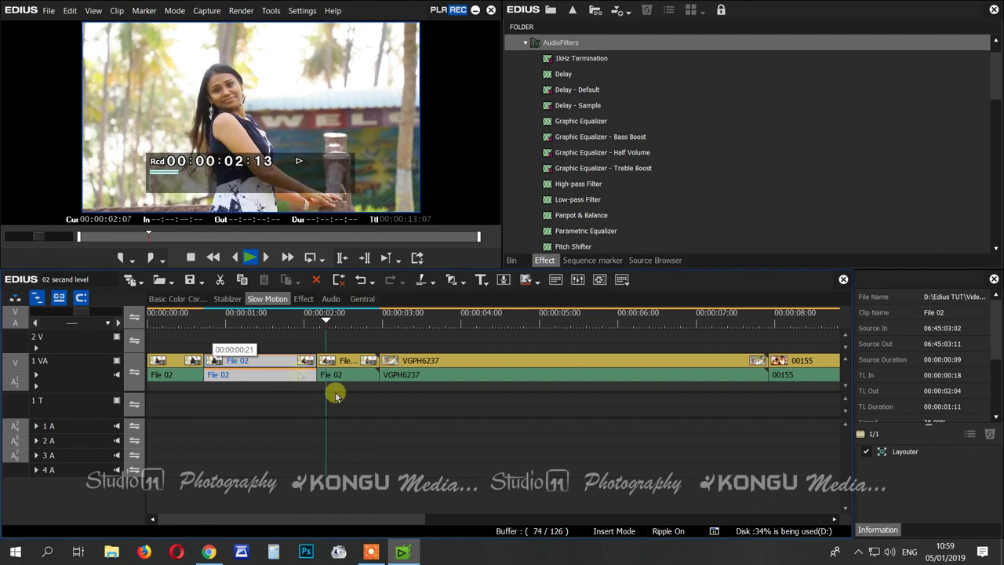
drag(296, 521, 506, 508)
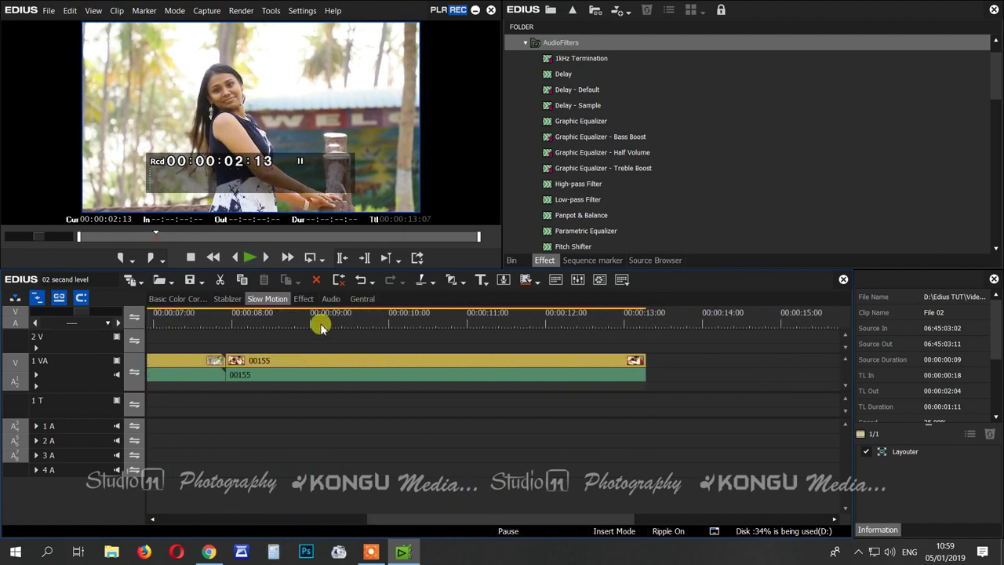
Cut the 00155 clip at 00:00:09:02
click(320, 325)
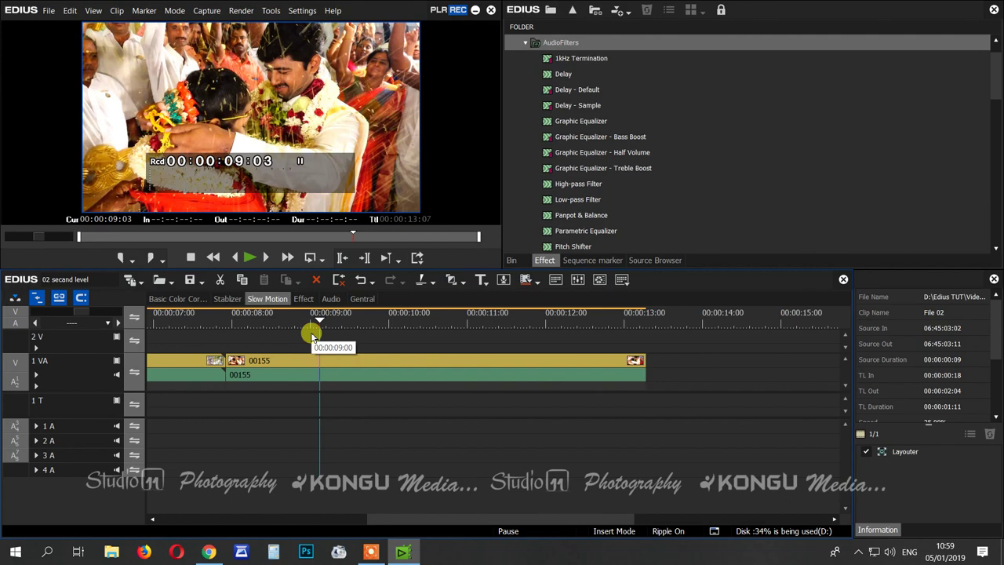
drag(275, 322, 316, 328)
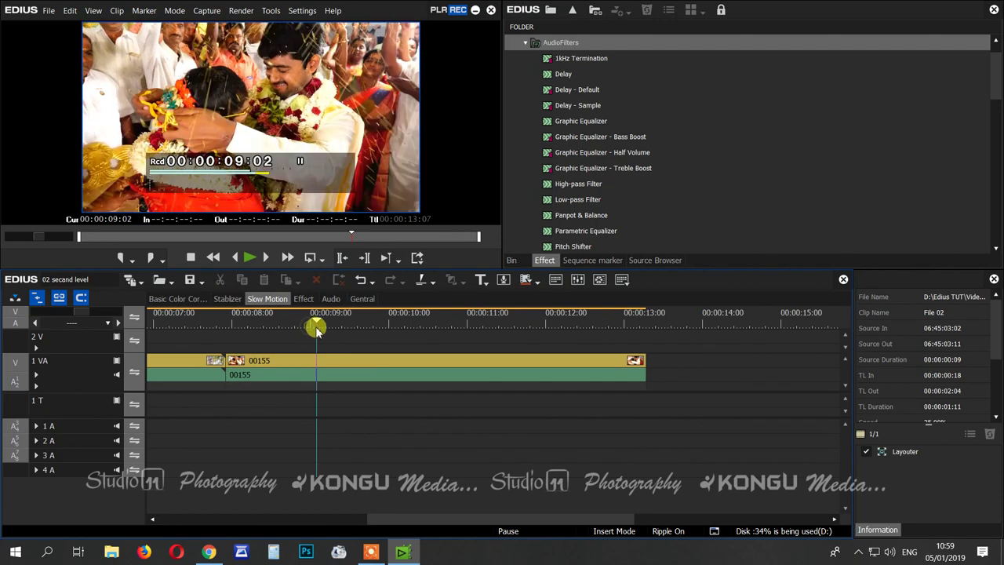
click(330, 375)
key(c)
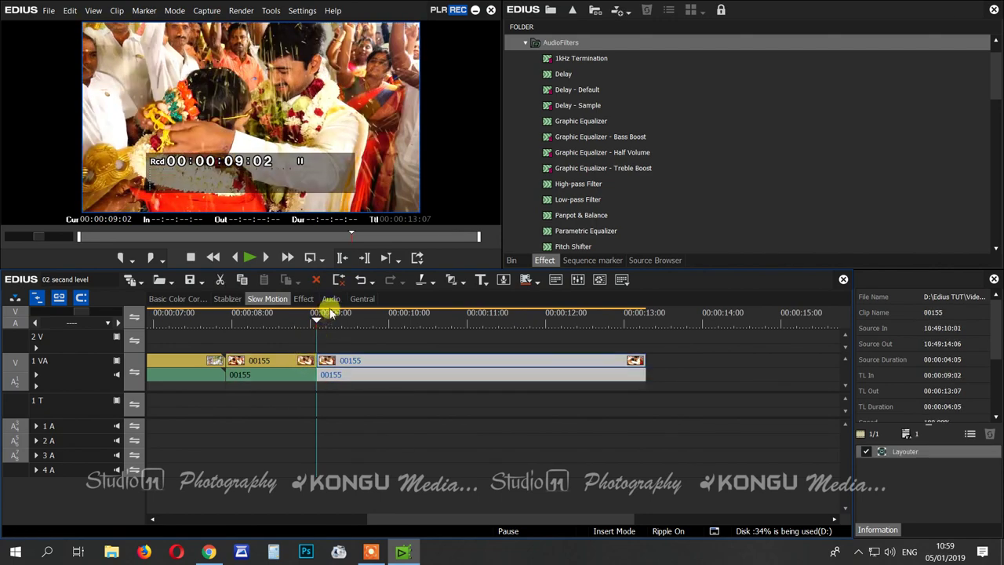
Cut 00155 again at 00:00:10:09 and select the 00:00:01:07 middle piece
click(342, 322)
drag(342, 322, 416, 322)
click(410, 362)
key(c)
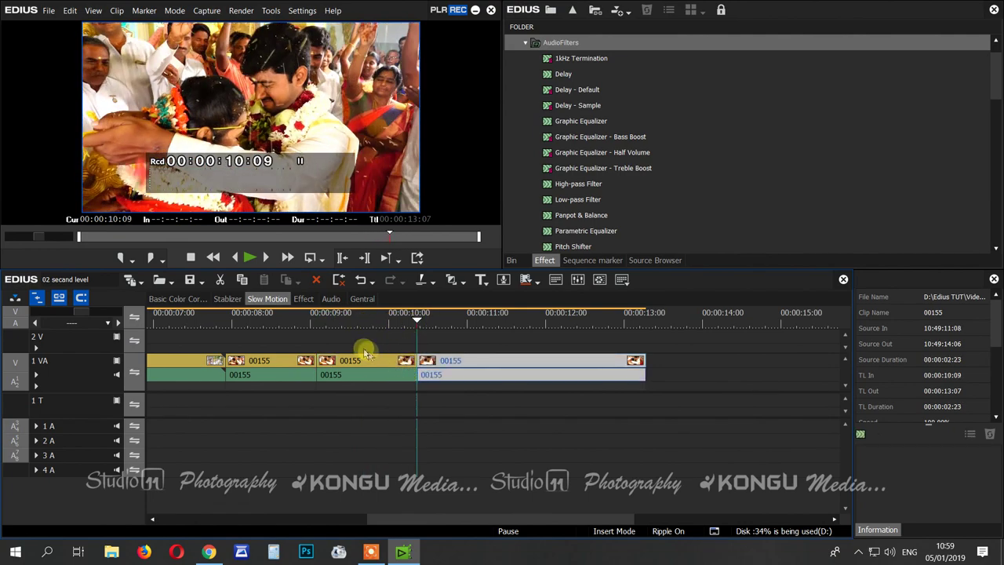
click(348, 330)
click(352, 362)
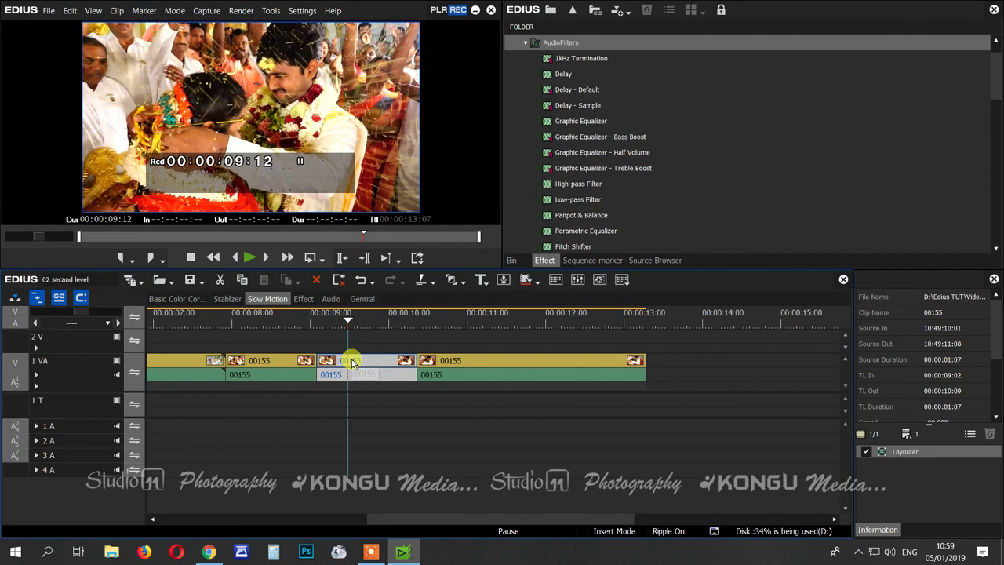
Lower the middle 00155 piece's speed rate to 60.38%, stretching it to 00:00:02:03
key(alt+e)
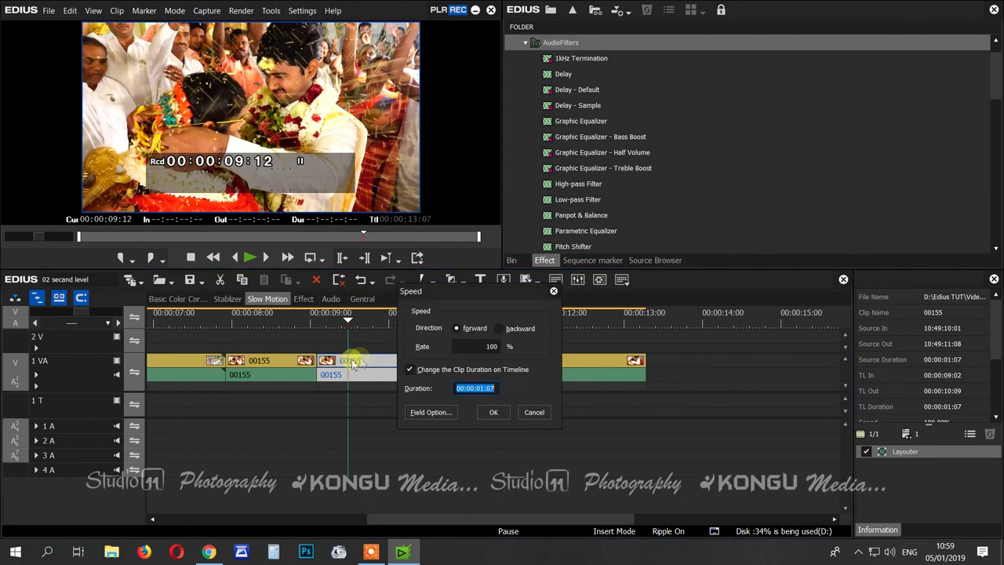
click(479, 347)
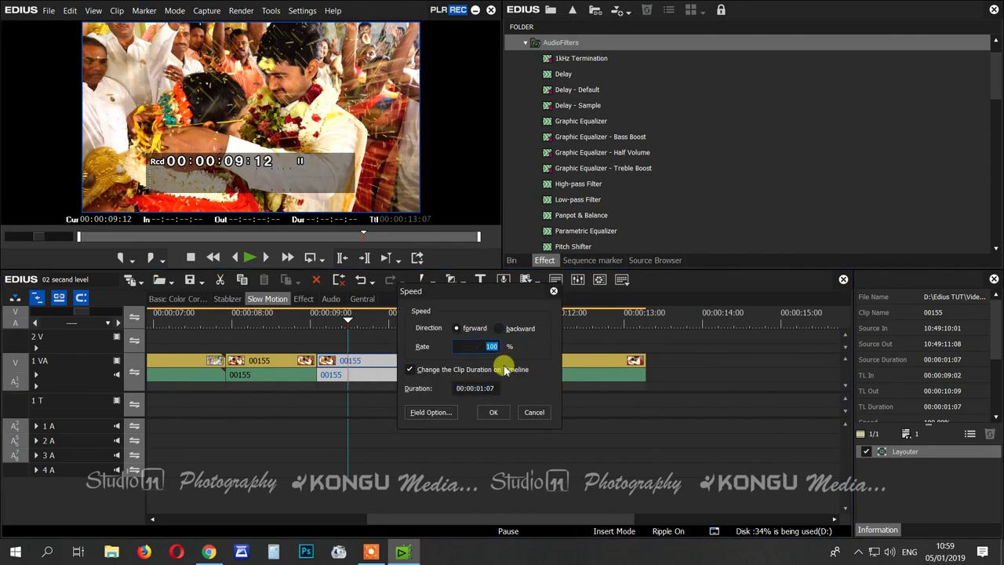
key(Return)
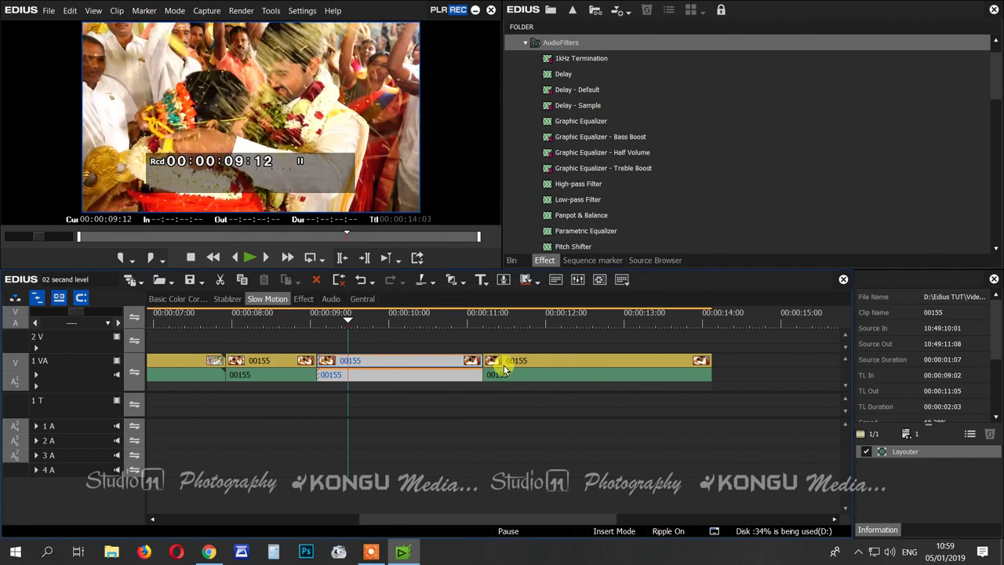
Play back the slowed section and park the playhead inside it at 00:00:09:19
click(262, 325)
key(space)
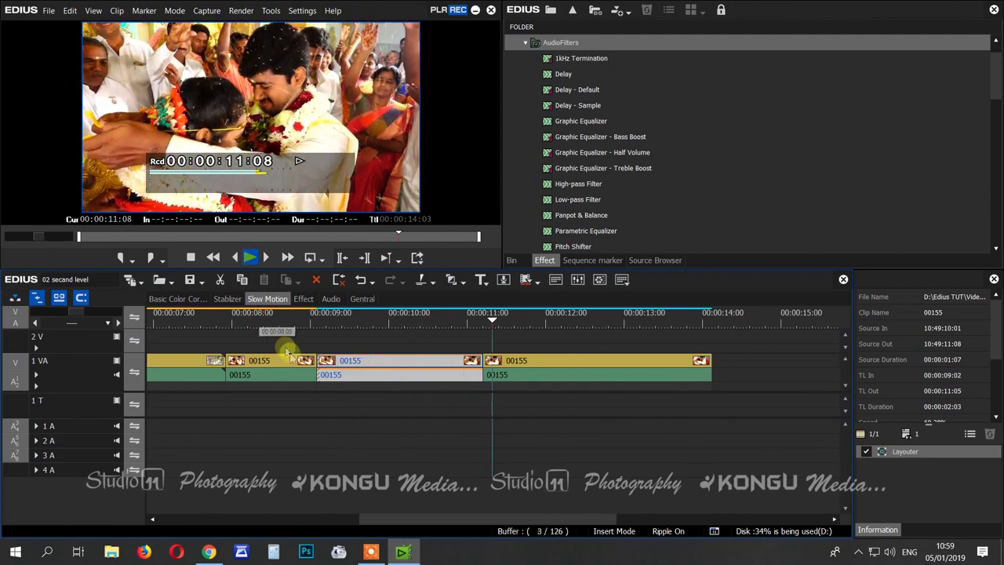
key(Home)
drag(261, 517, 469, 517)
click(368, 317)
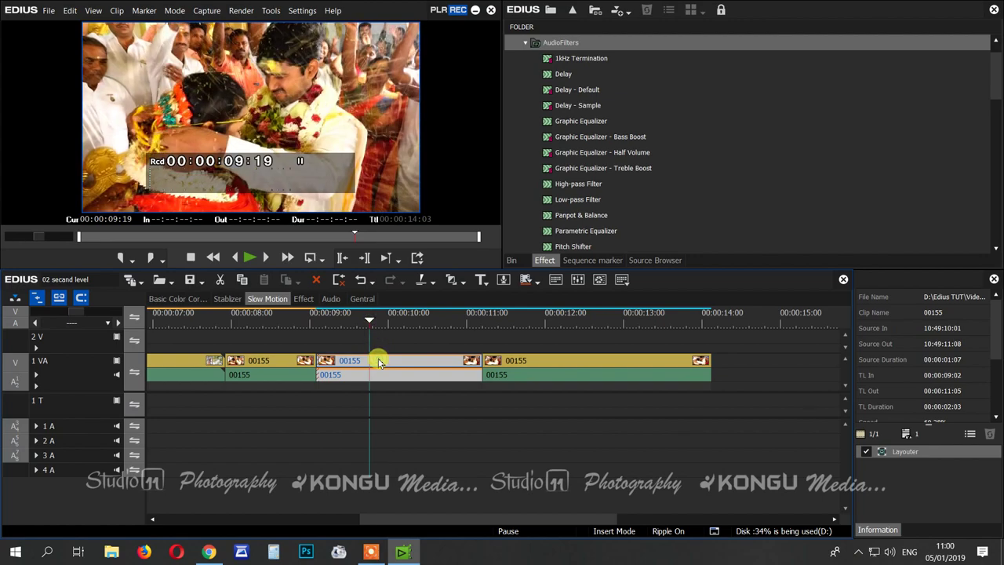
Change the section's speed rate from 60.38 to 30% and play back the 00:00:04:06 result
key(alt+e)
drag(493, 351, 476, 357)
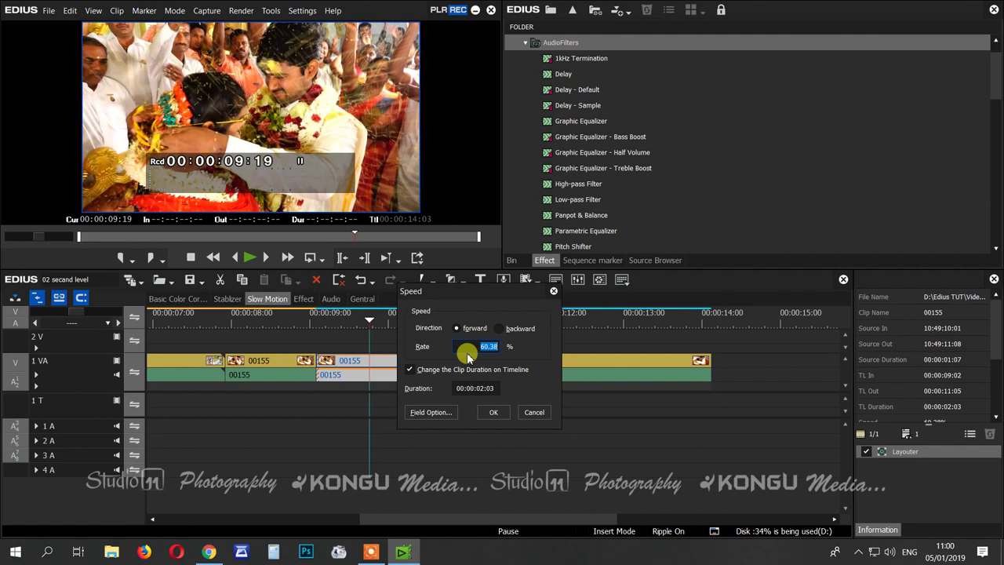
text(30)
click(496, 411)
click(298, 323)
key(space)
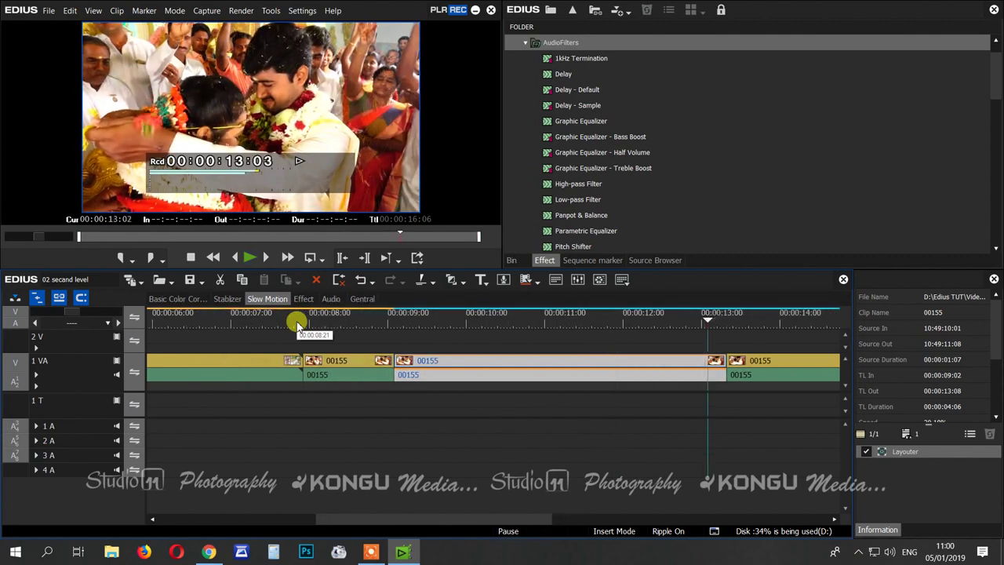
key(Home)
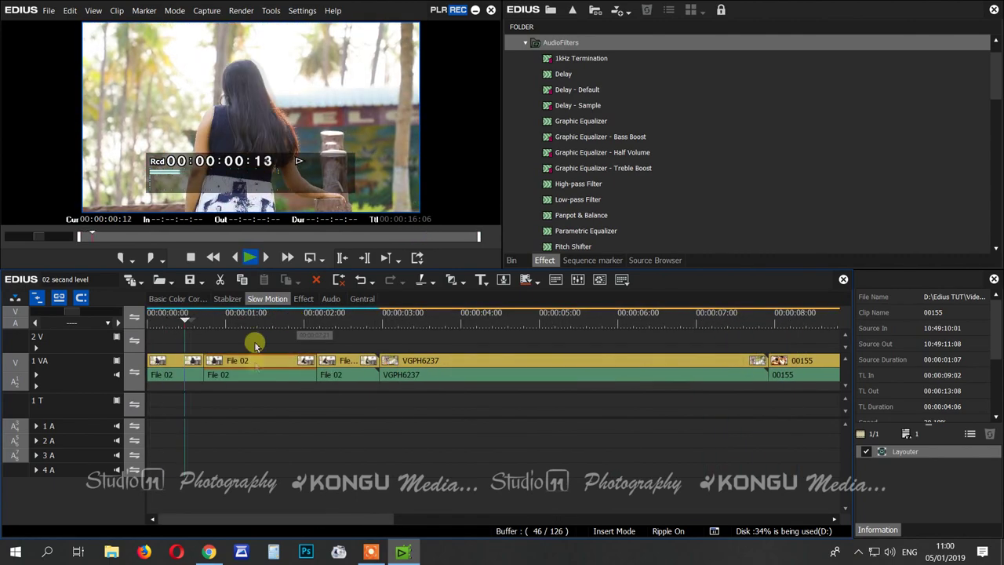
drag(291, 518, 491, 519)
click(655, 314)
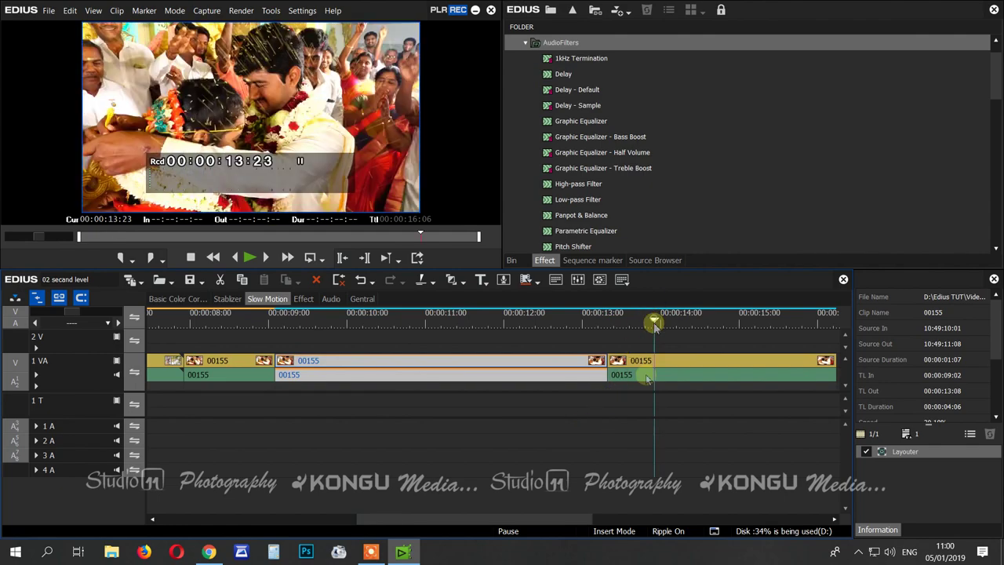
drag(478, 518, 549, 519)
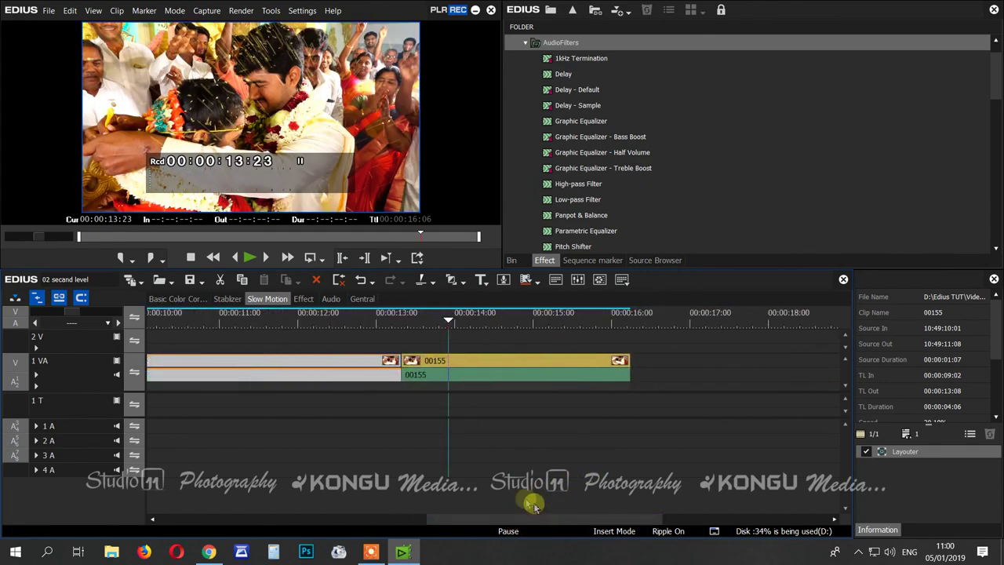
click(543, 457)
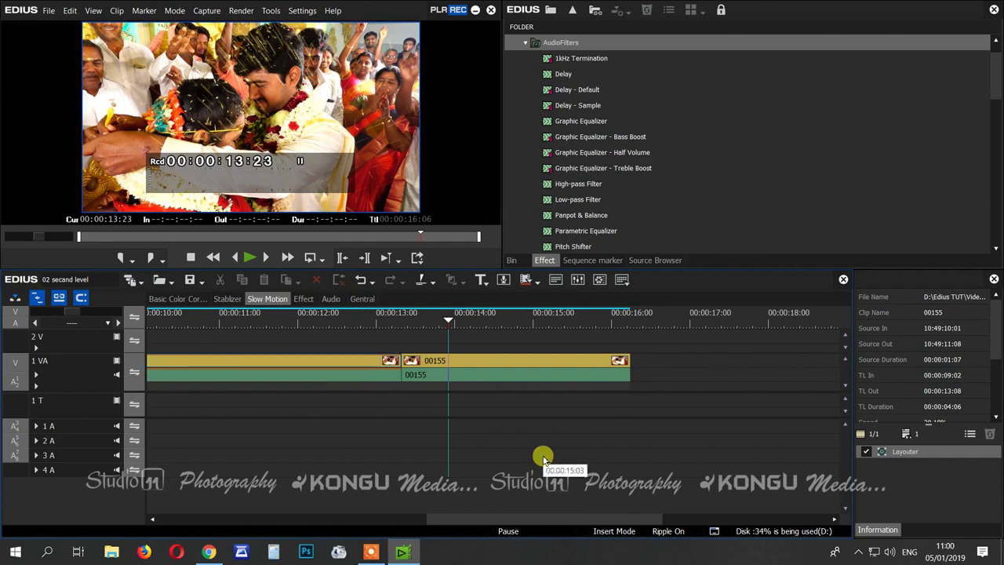